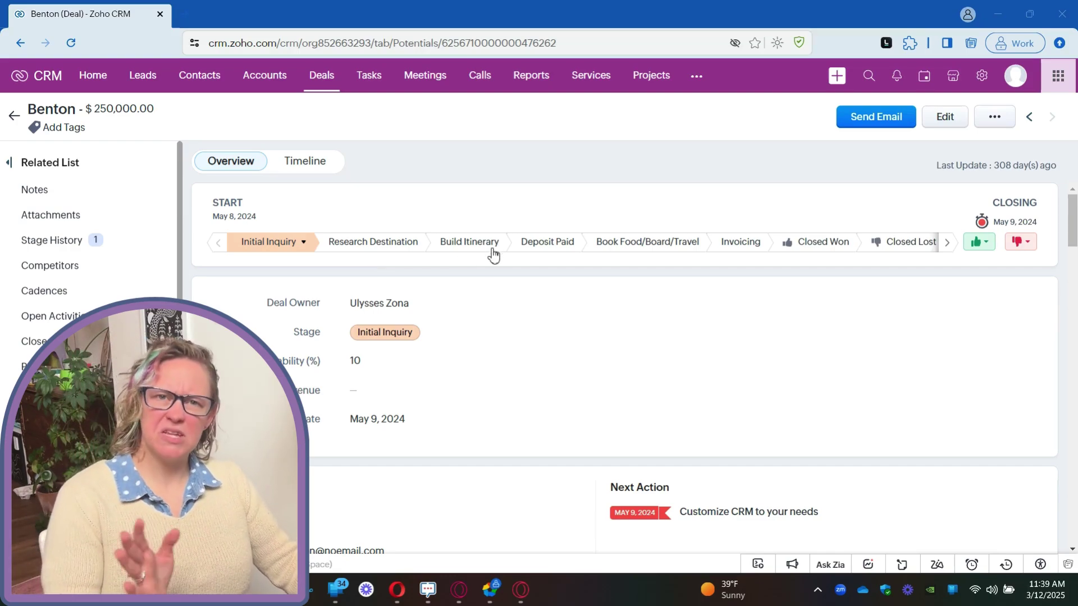
Step: Open the Blueprint management page from the CRM setup
click(982, 78)
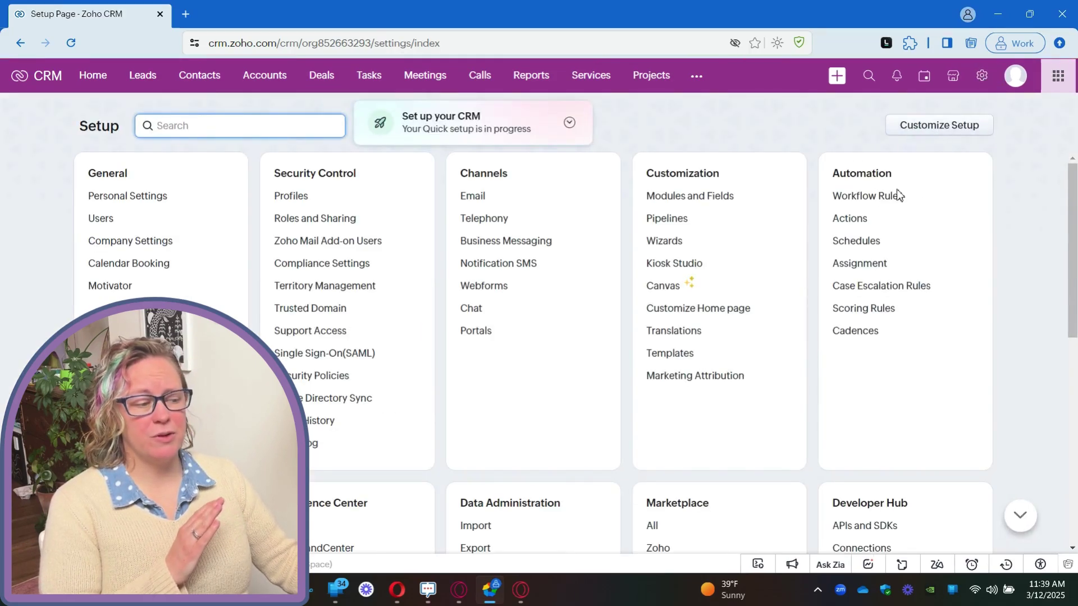
scroll(893, 211, down, 3)
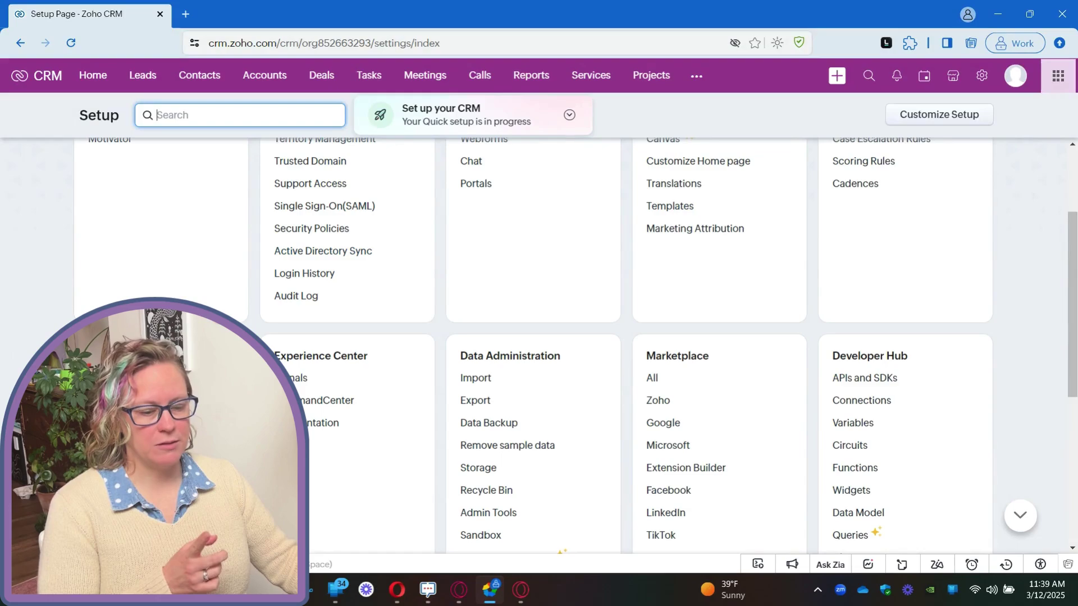
click(108, 378)
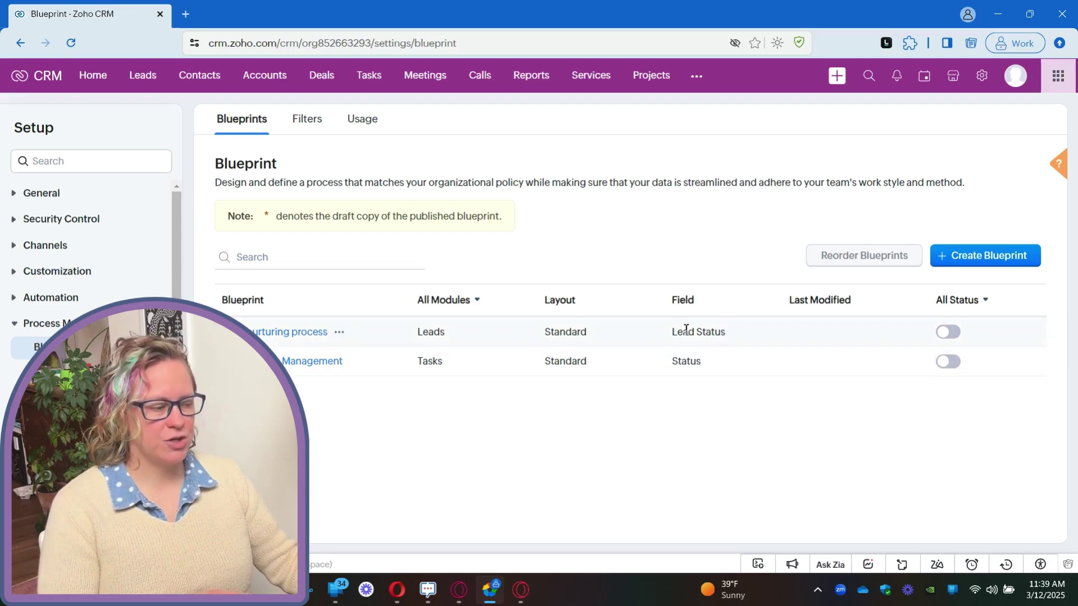
Step: Create a blueprint named Deals Blueprint for the Deals module, using the Service Layout and the Stage field
click(957, 258)
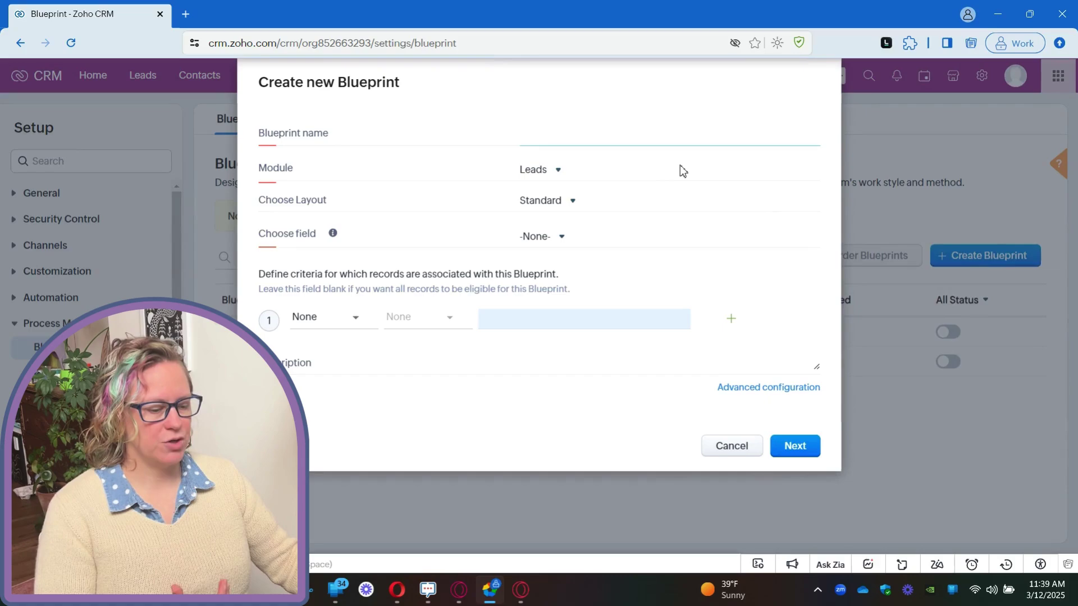
text(Deals )
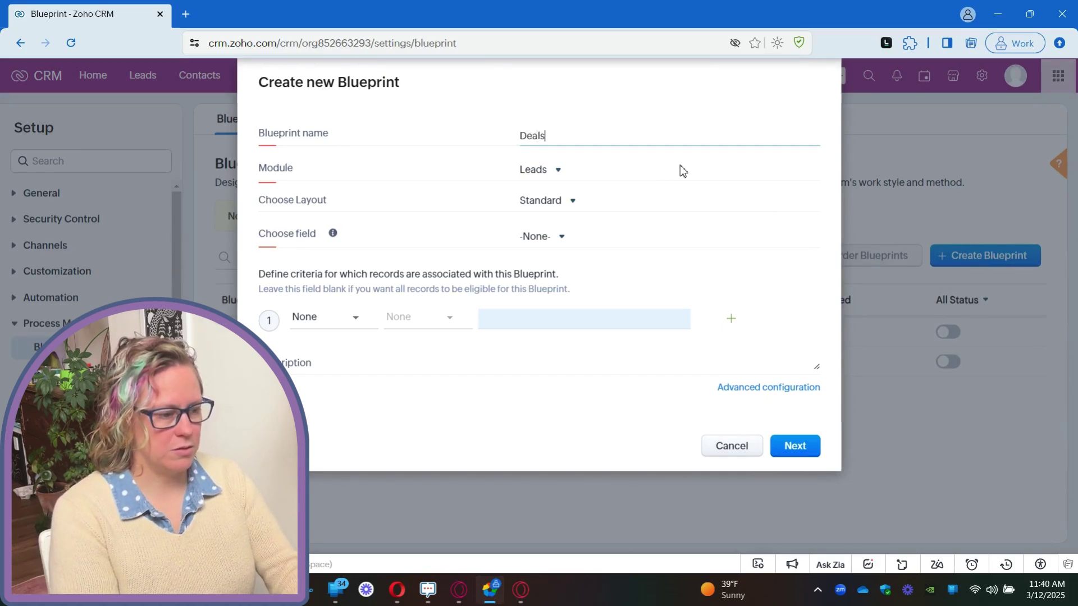
text(Blueprint)
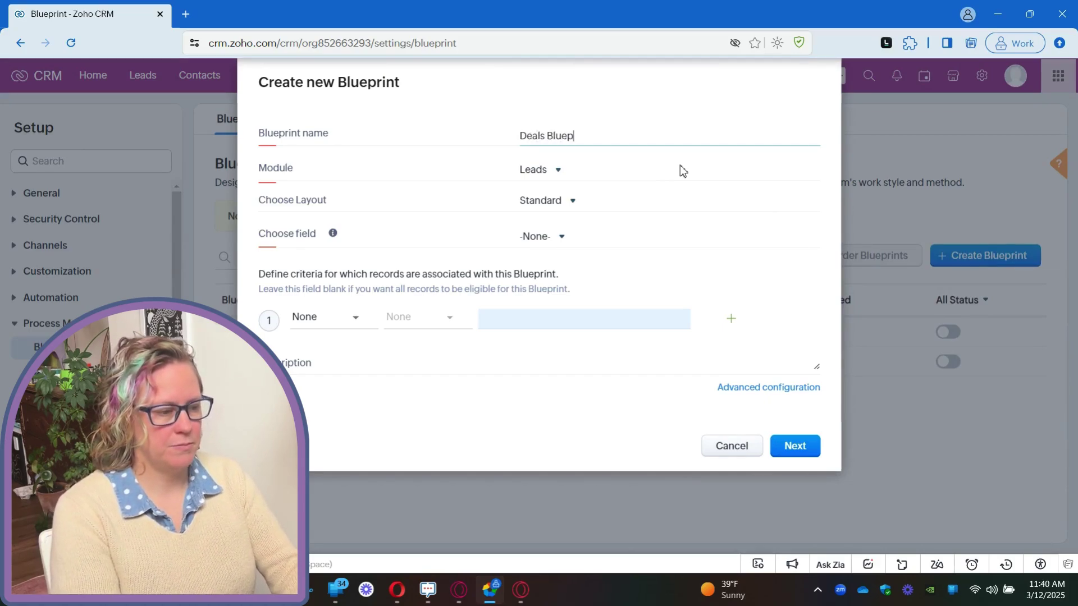
click(553, 172)
click(587, 271)
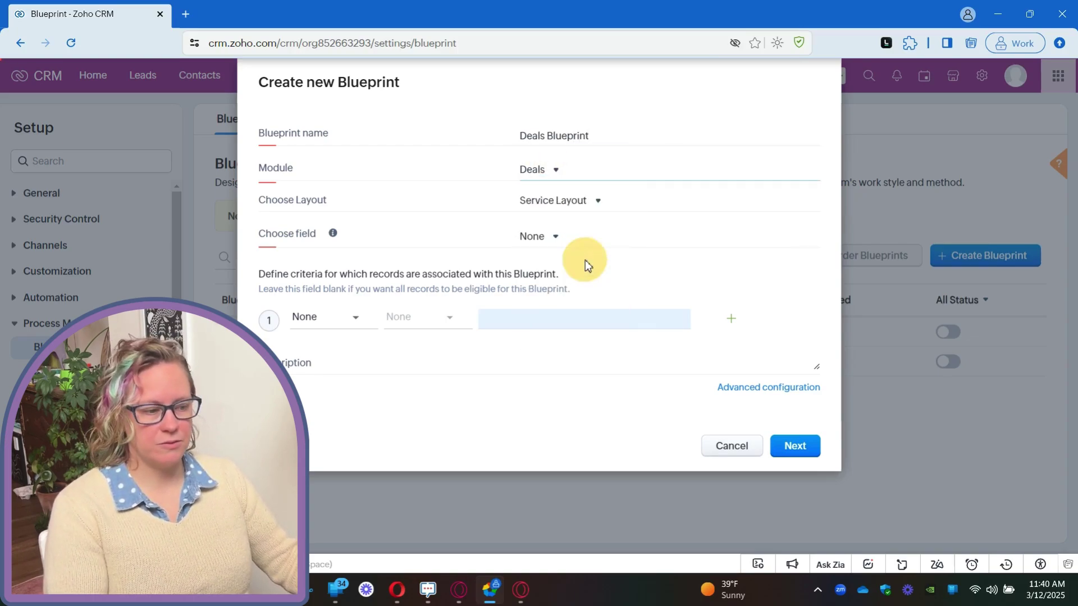
click(595, 201)
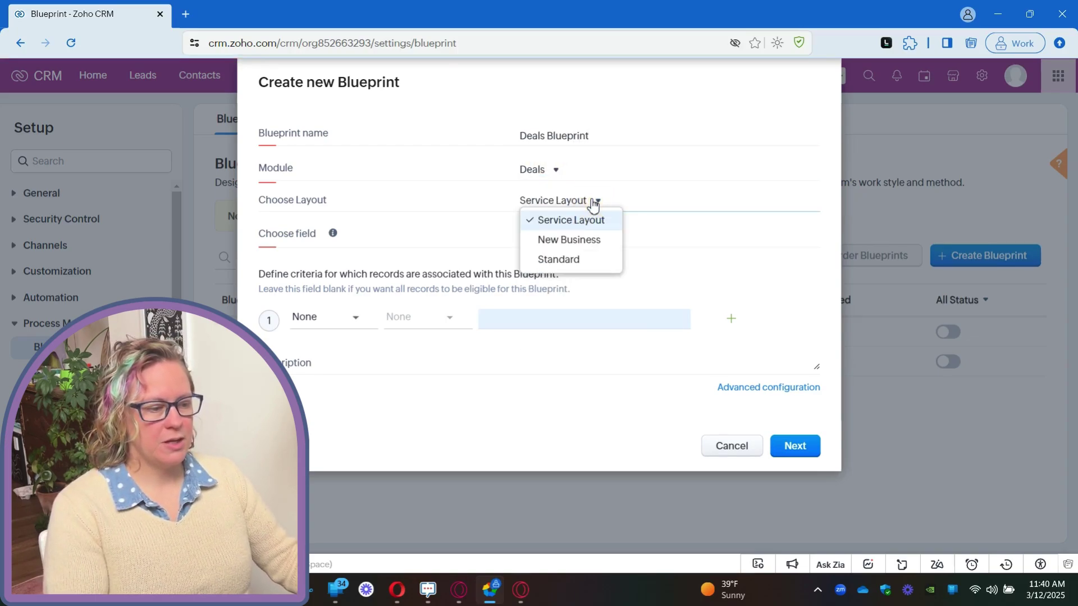
click(662, 232)
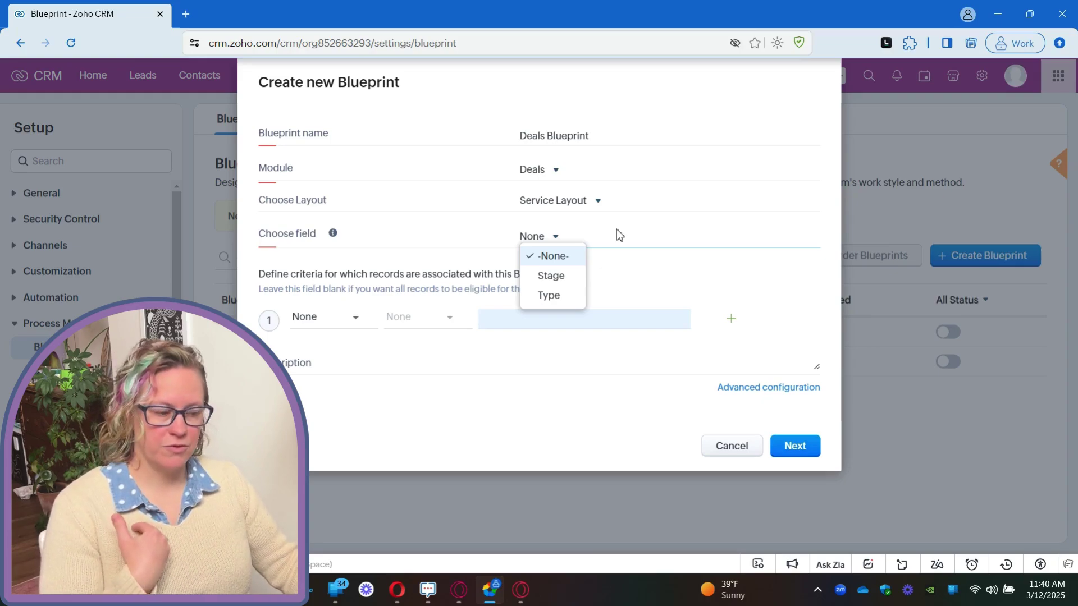
click(564, 276)
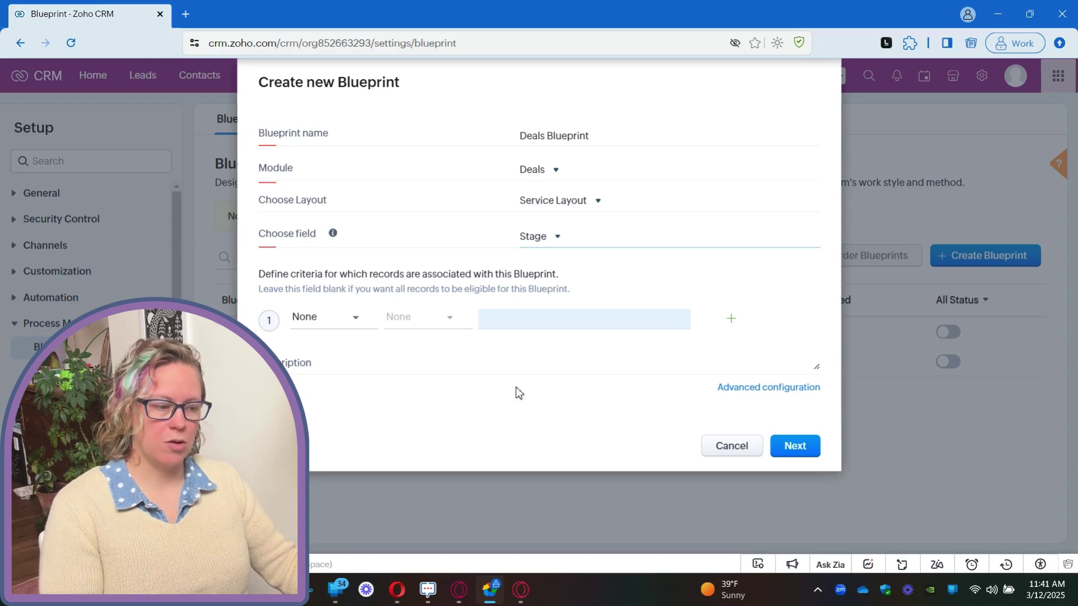
click(799, 455)
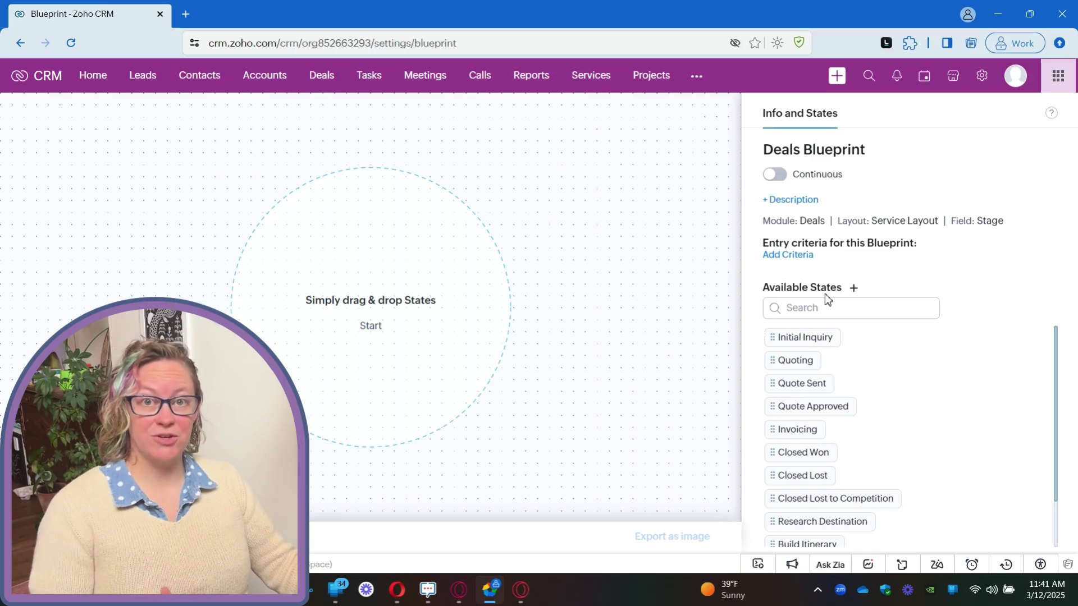
Step: Place the Initial Inquiry state with Research Destination below it on the canvas, and connect Initial Inquiry to Research Destination
drag(820, 337, 395, 180)
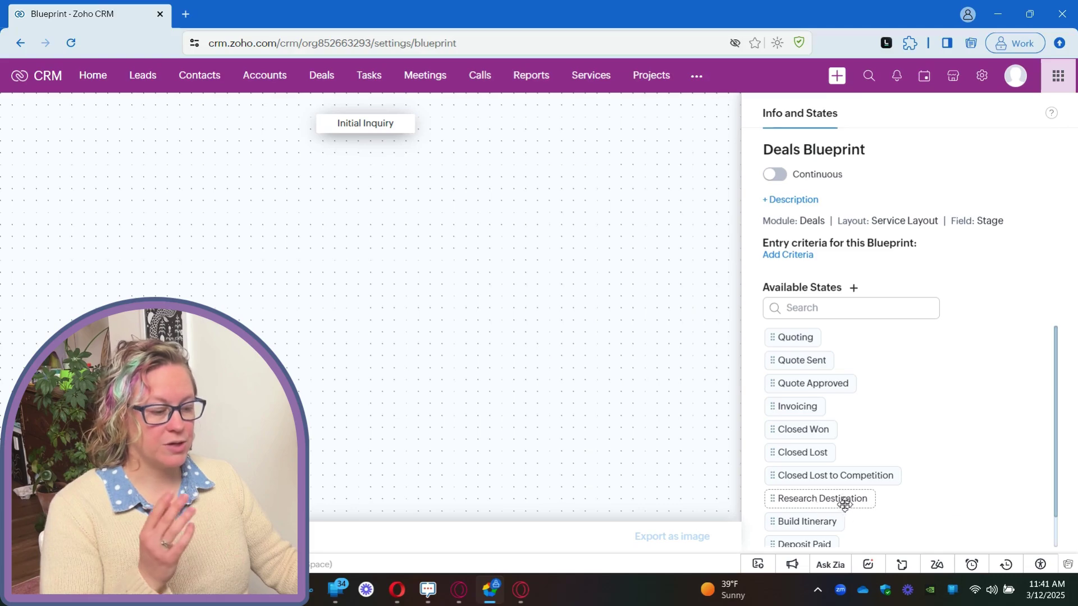
drag(847, 504, 402, 232)
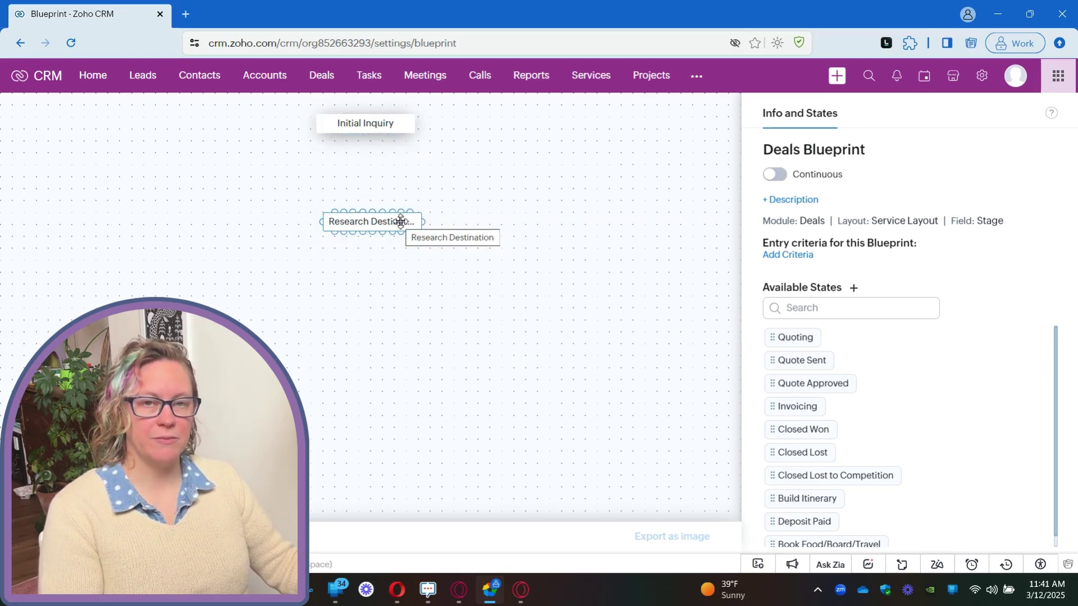
drag(365, 134, 369, 219)
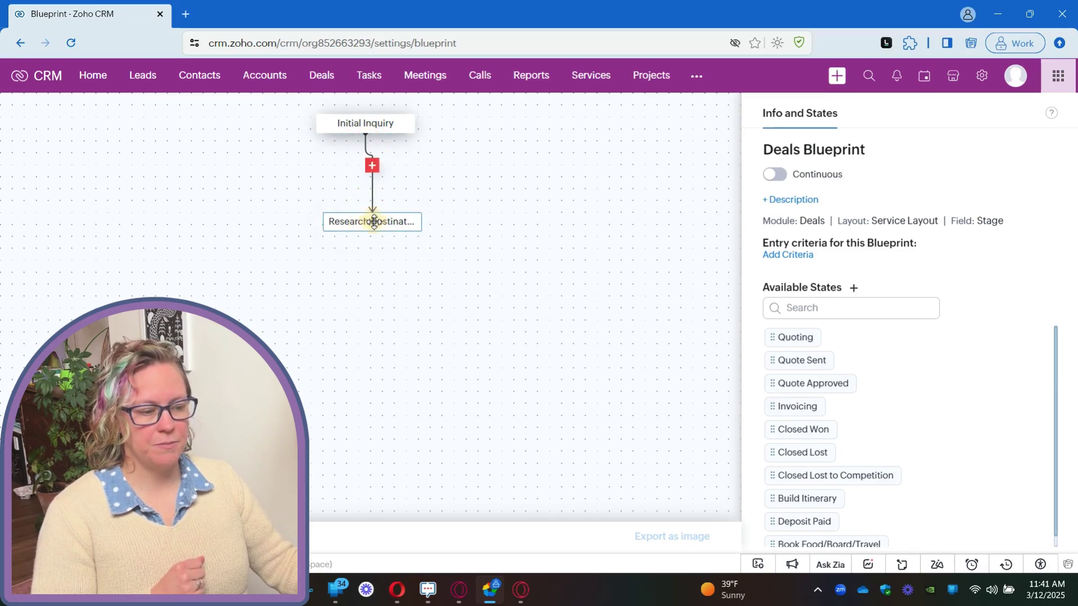
Step: Create and save a transition named Destinations between Initial Inquiry and Research Destination
click(374, 166)
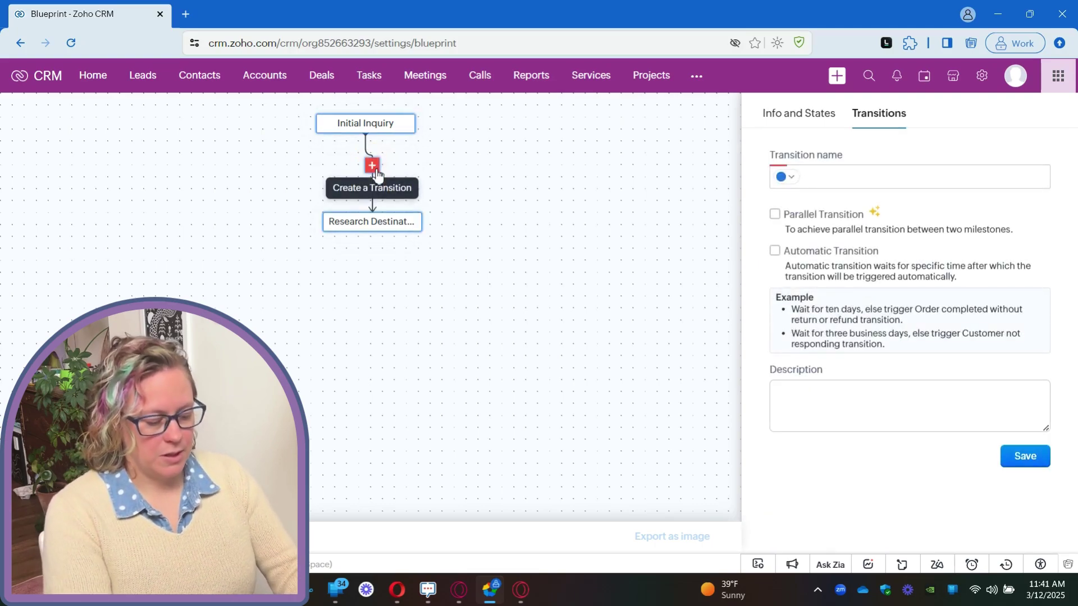
text(Destinations)
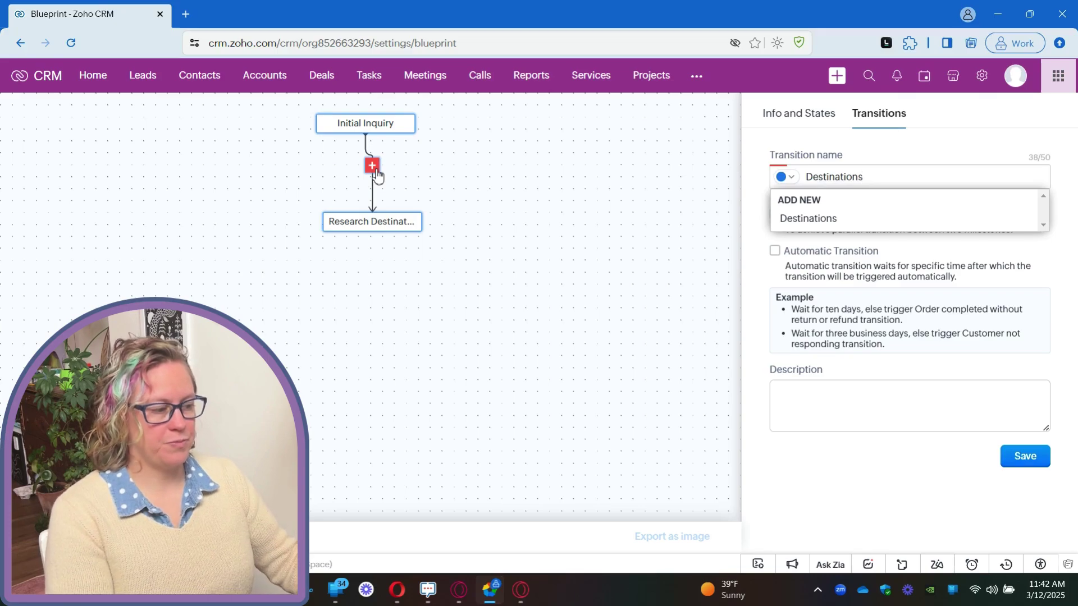
click(823, 220)
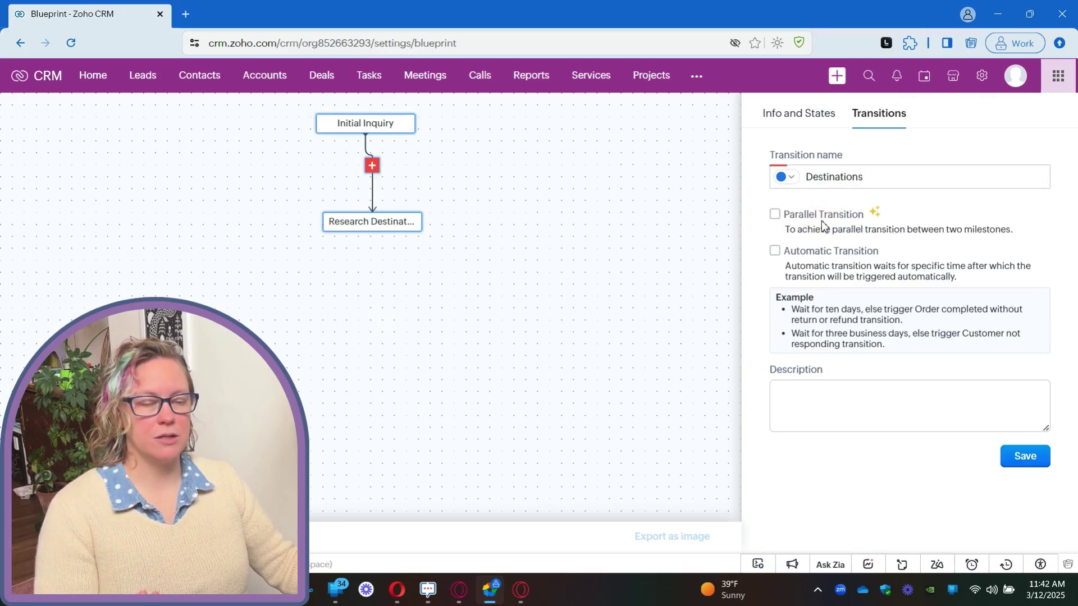
click(1020, 460)
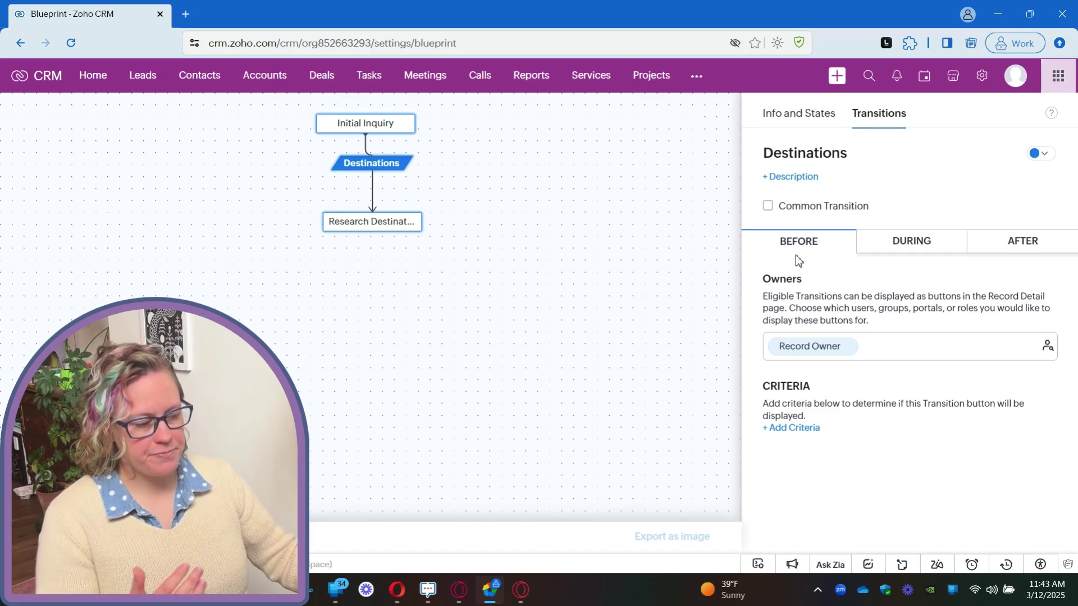
Step: Examine the item types that can be added during the Destinations transition and the actions available after it
click(917, 243)
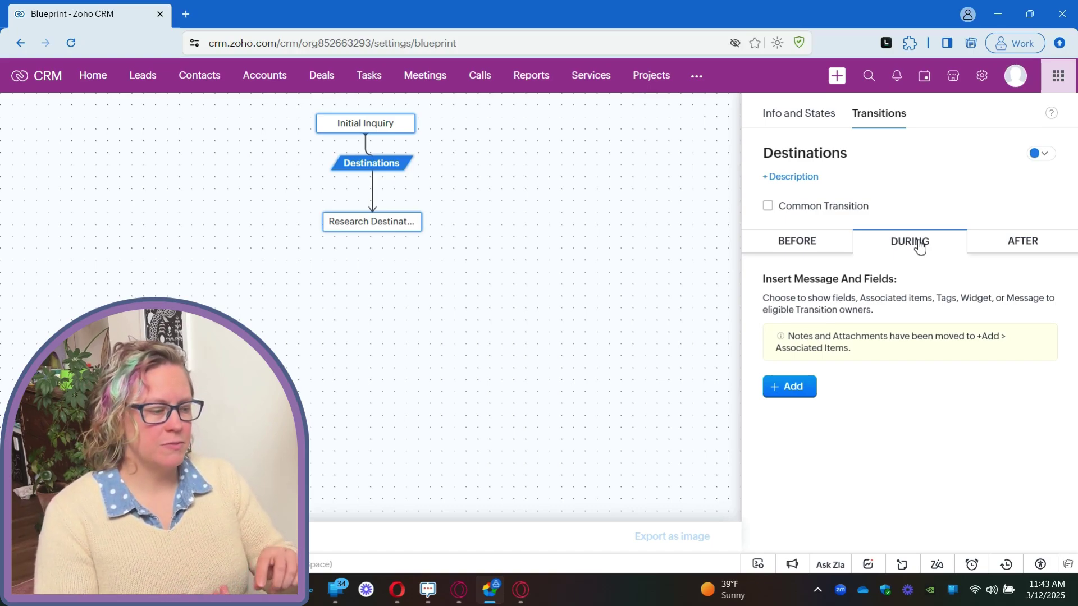
click(813, 391)
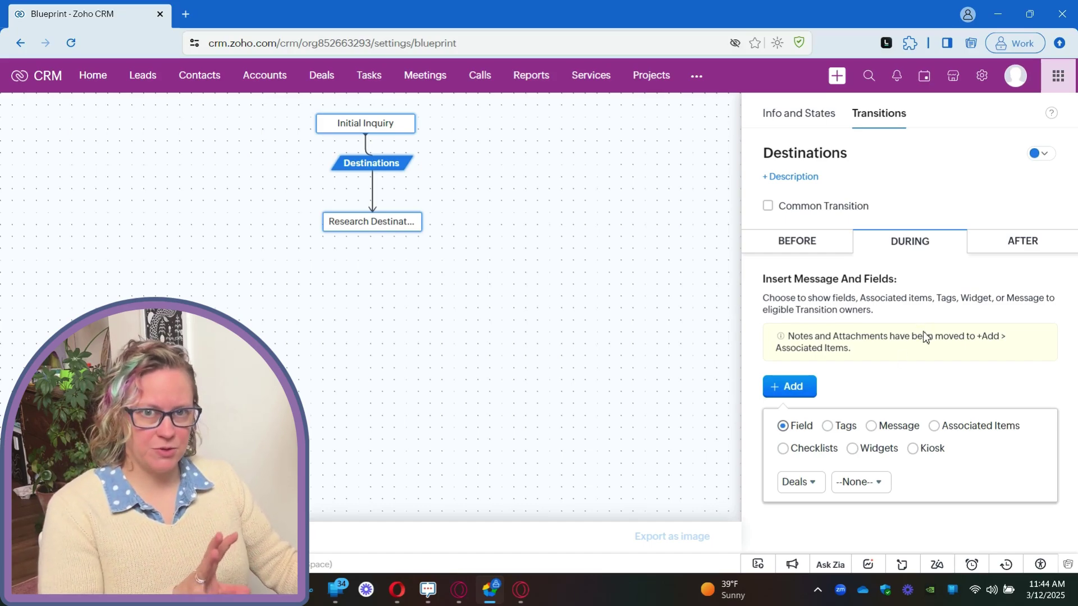
click(1004, 254)
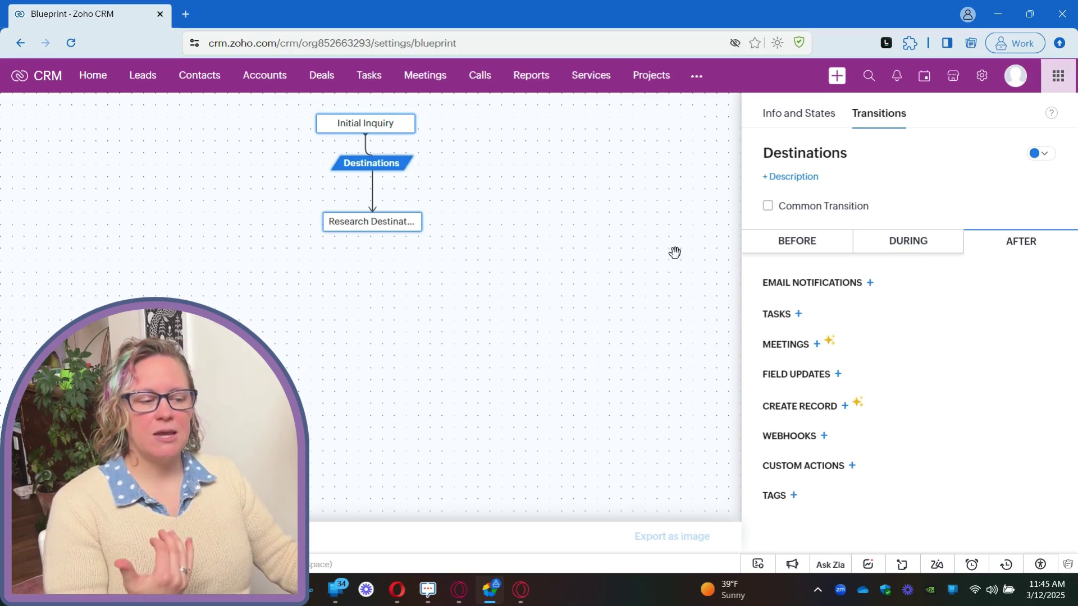
Step: Add the Build Itinerary state below Research Destination and connect the two states in both directions
click(808, 114)
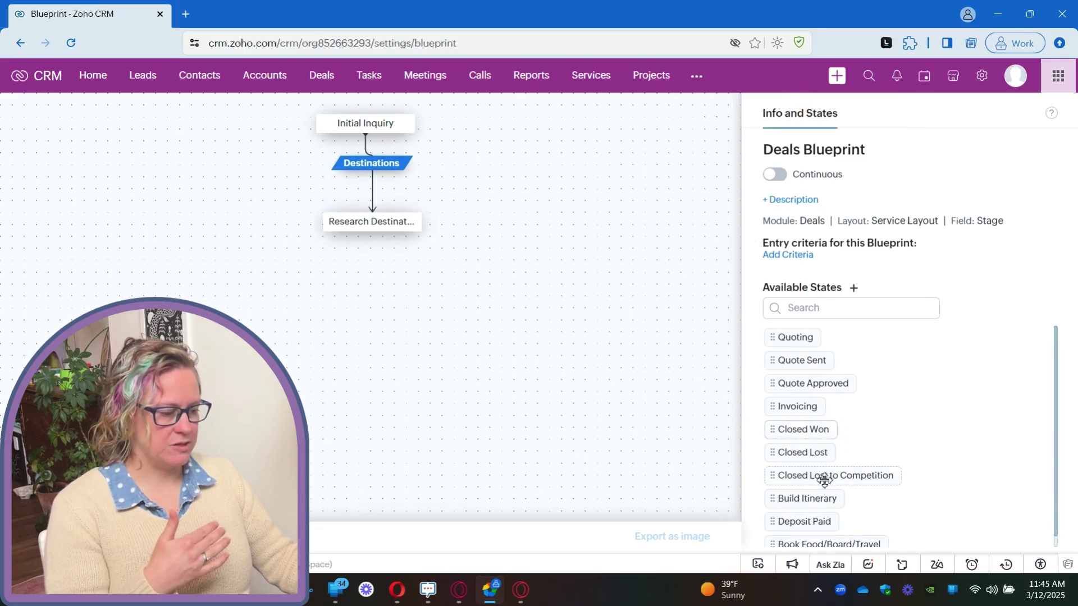
drag(808, 498, 379, 312)
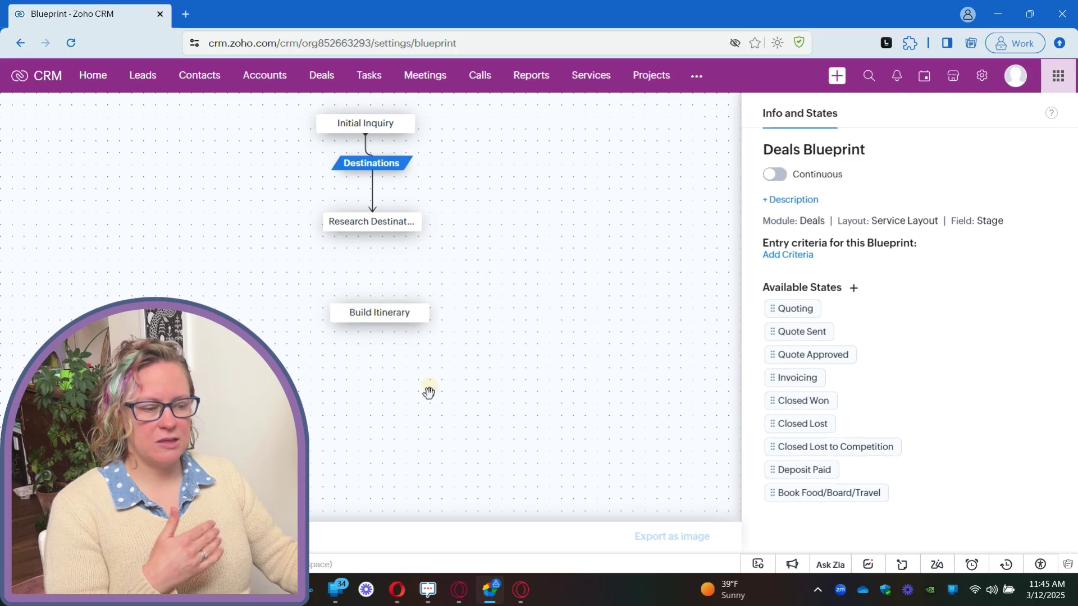
drag(373, 235, 377, 314)
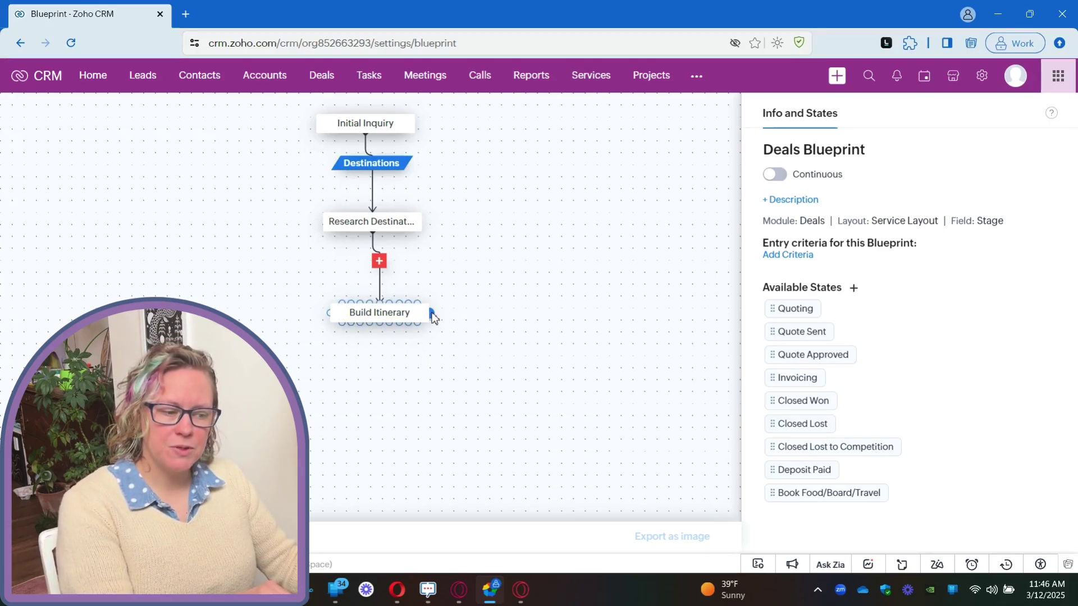
drag(431, 312, 425, 222)
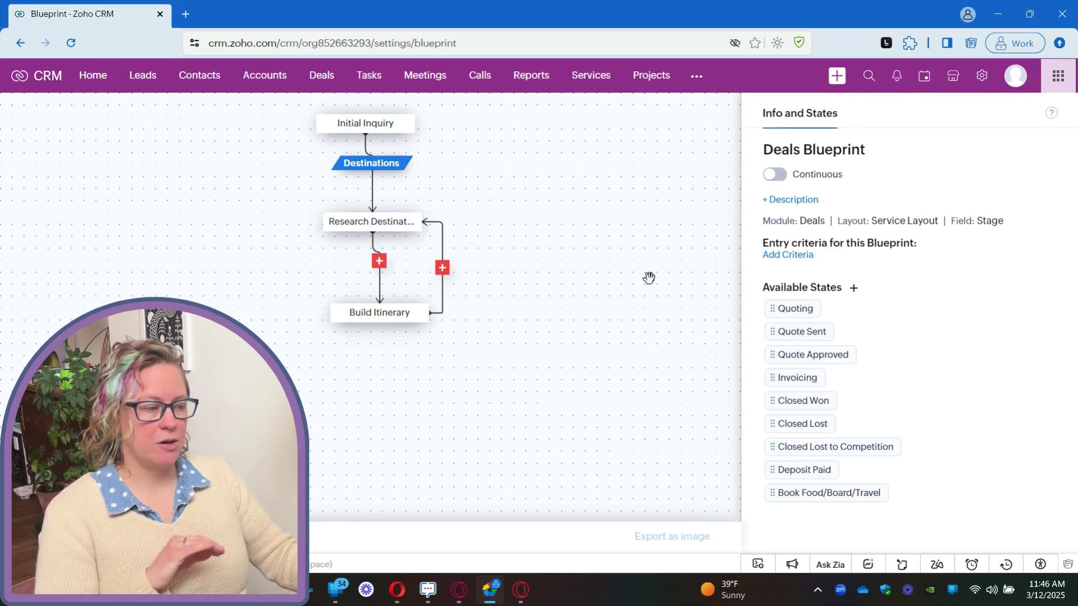
Step: Review the Before, During and After settings of the Destinations transition
click(372, 163)
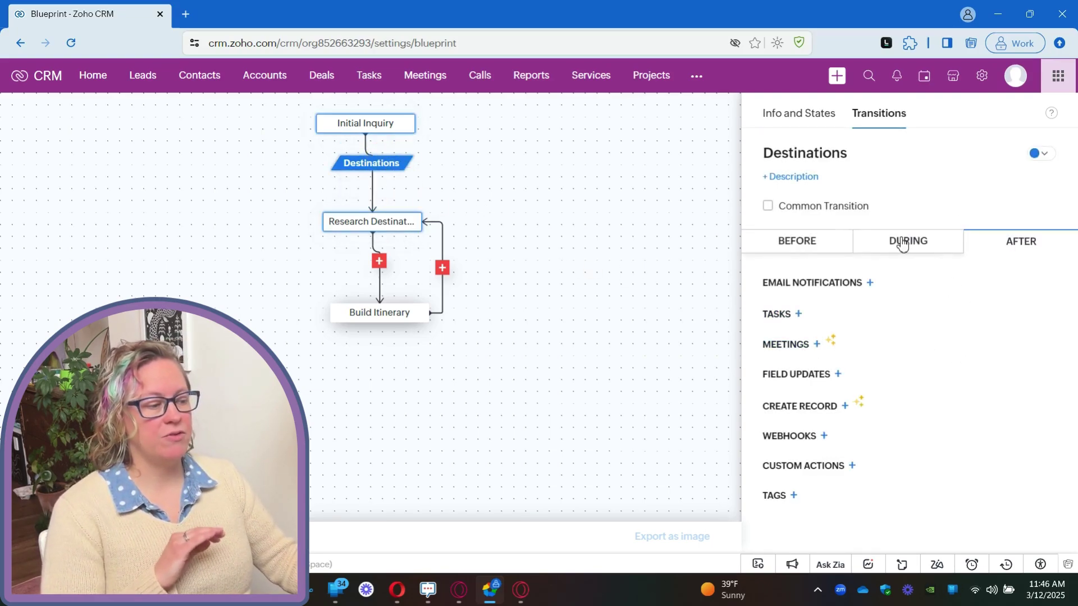
click(797, 242)
click(915, 242)
click(1015, 247)
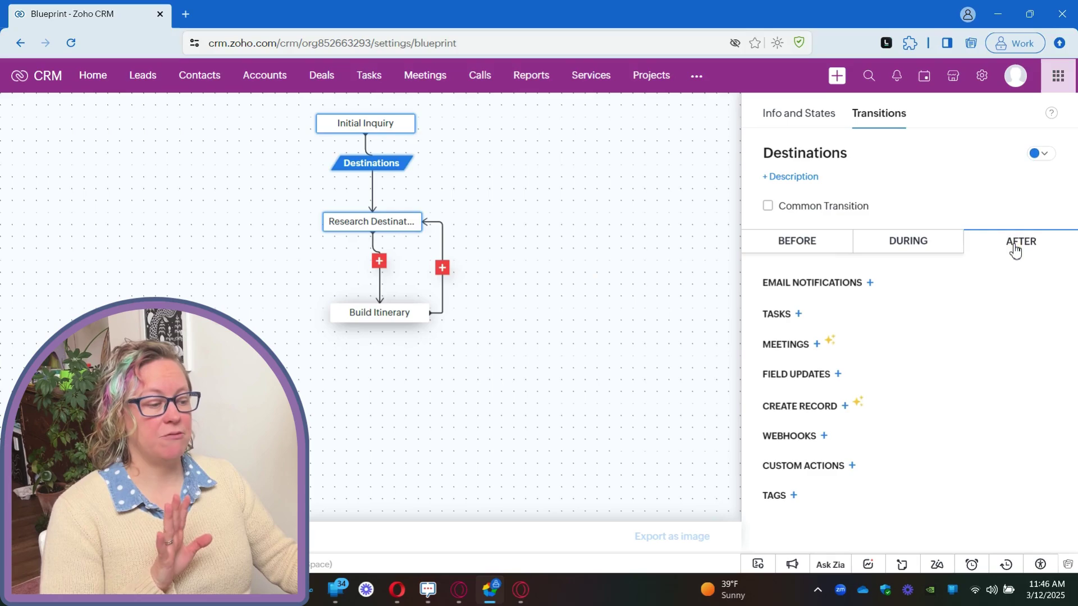